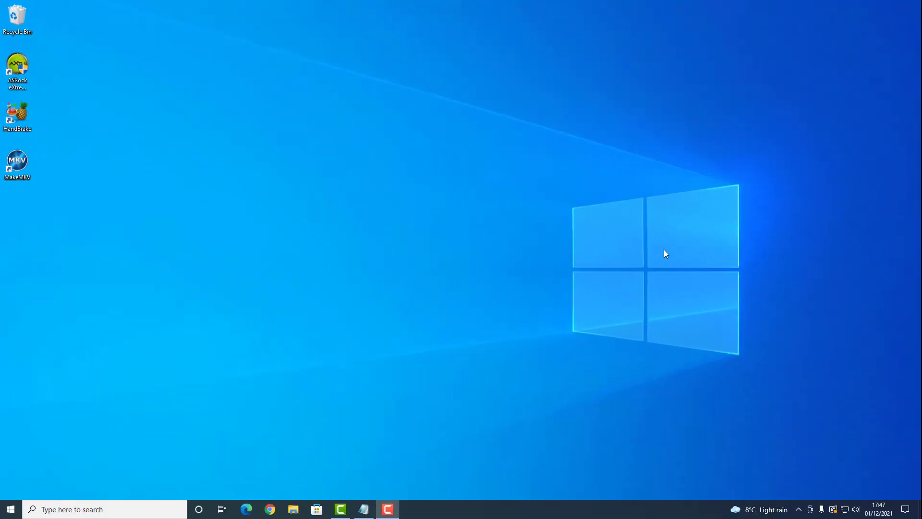
Launch MakeMKV and load the titles of the Star_Trek_Into_Darkness Blu-ray in the disc drive.
double_click(25, 166)
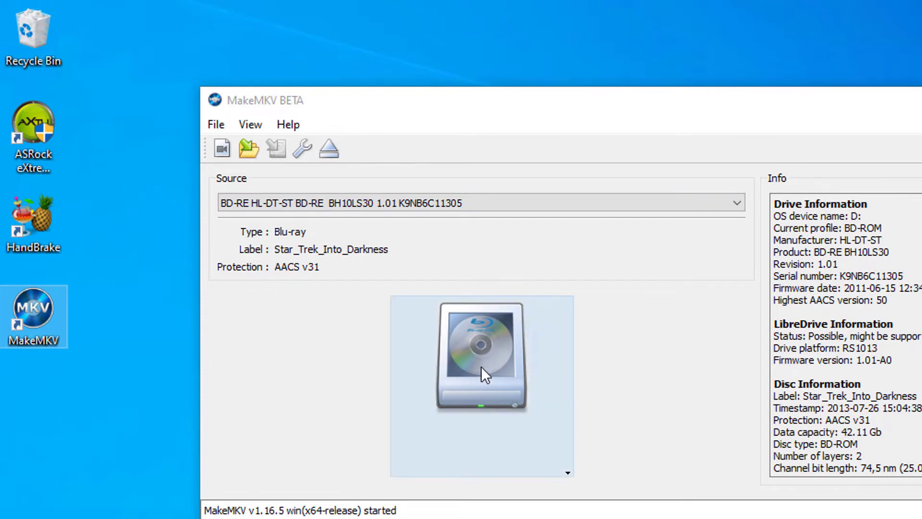
left_click(481, 352)
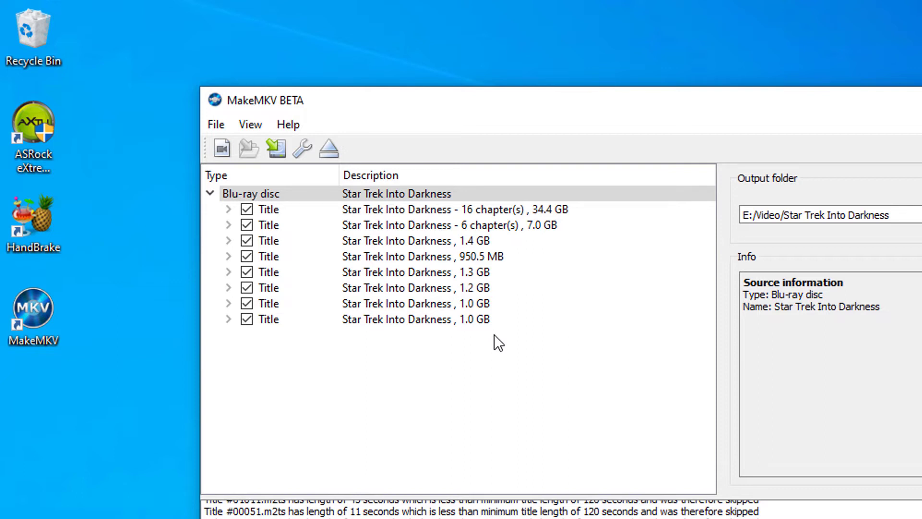
Exclude every title from the rip except the 16-chapter, 34.4 GB main film.
left_click(248, 227)
left_click(248, 256)
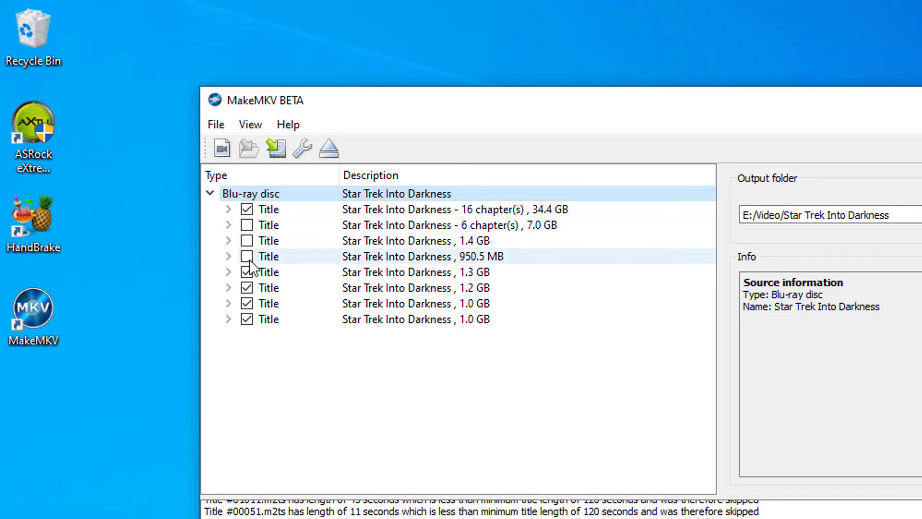
left_click(248, 272)
left_click(248, 287)
left_click(247, 303)
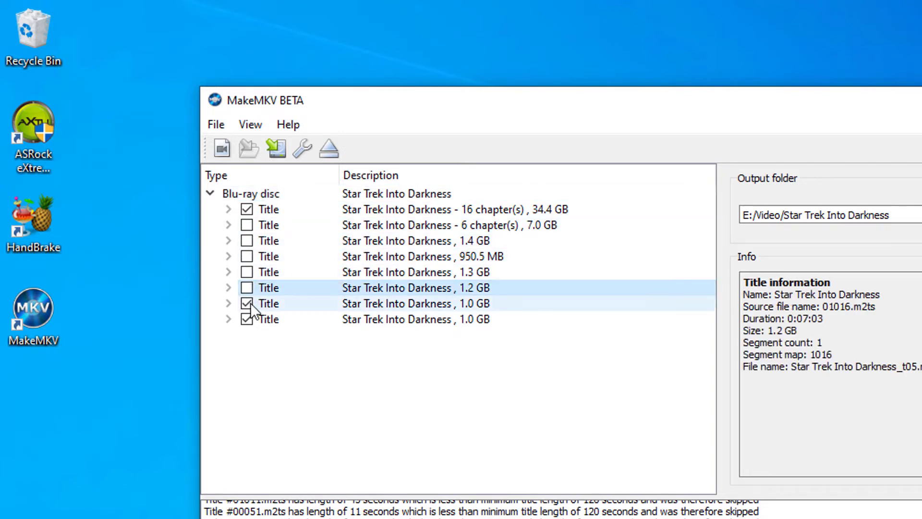
left_click(247, 319)
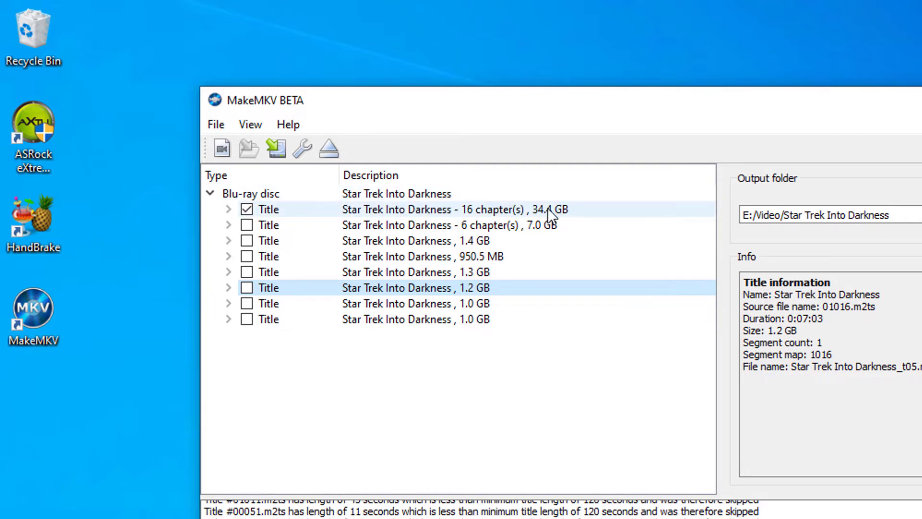
Examine the audio and subtitle tracks included in the 34.4 GB title, and collapse its track list again.
left_click(228, 210)
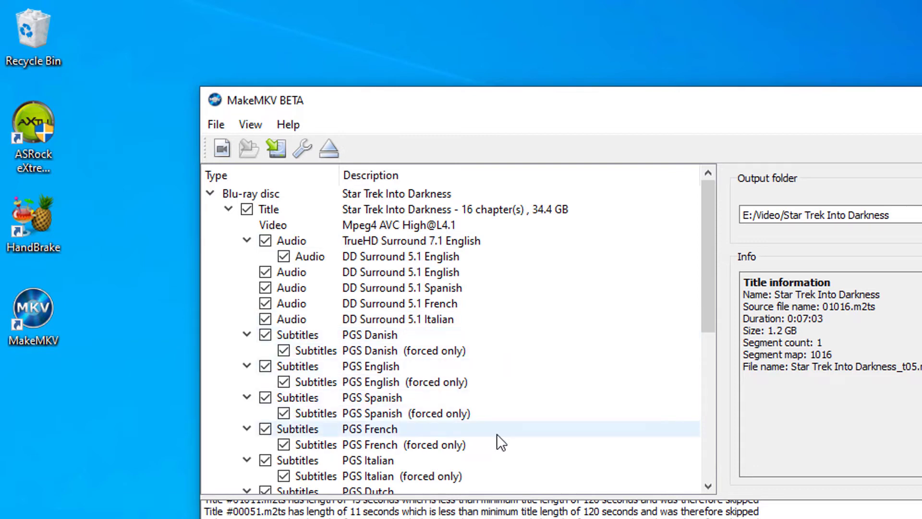
scroll(498, 434, "down", 2)
scroll(498, 436, "down", 4)
scroll(498, 433, "up", 6)
left_click(227, 212)
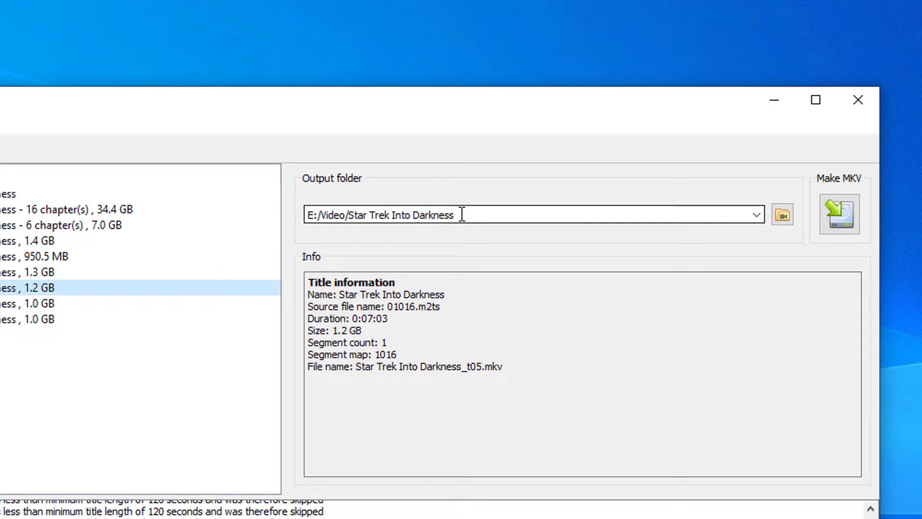
Create a folder named MKVMovie on the Files (E:) drive and set it as the output folder.
left_click(783, 215)
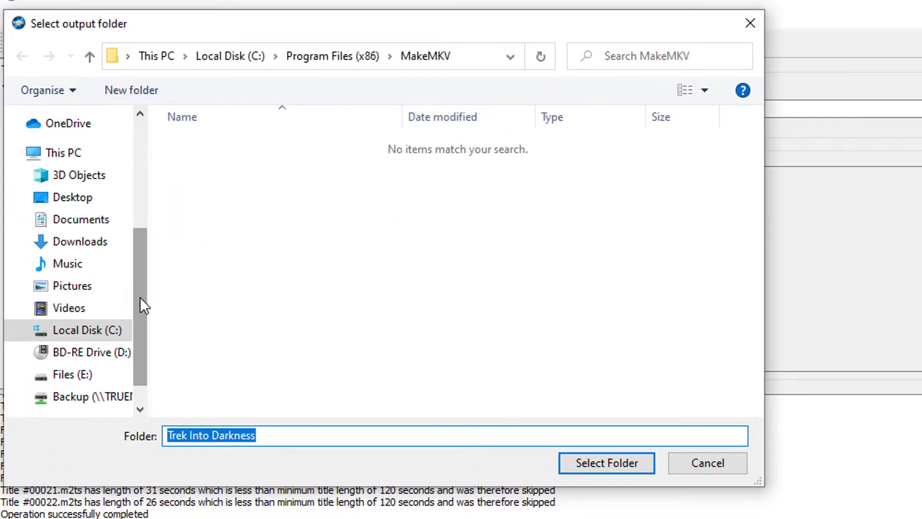
scroll(139, 302, "down", 1)
left_click(81, 346)
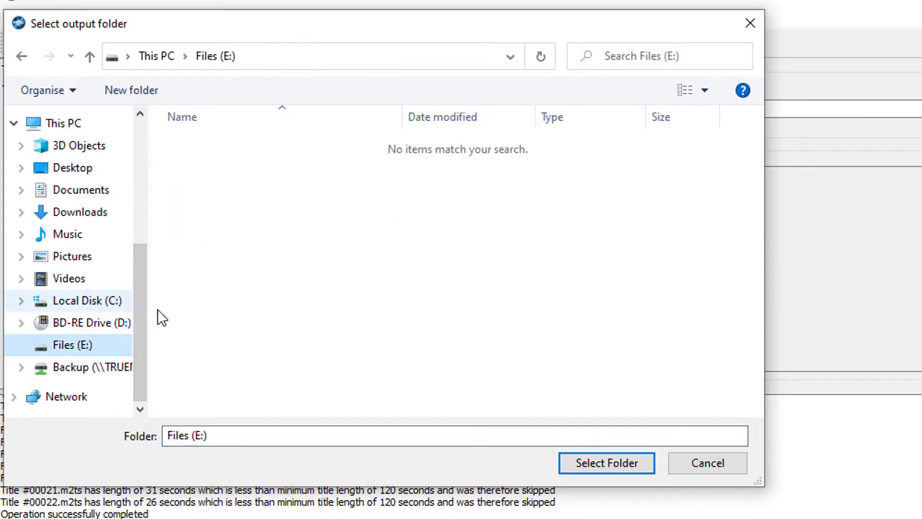
right_click(298, 268)
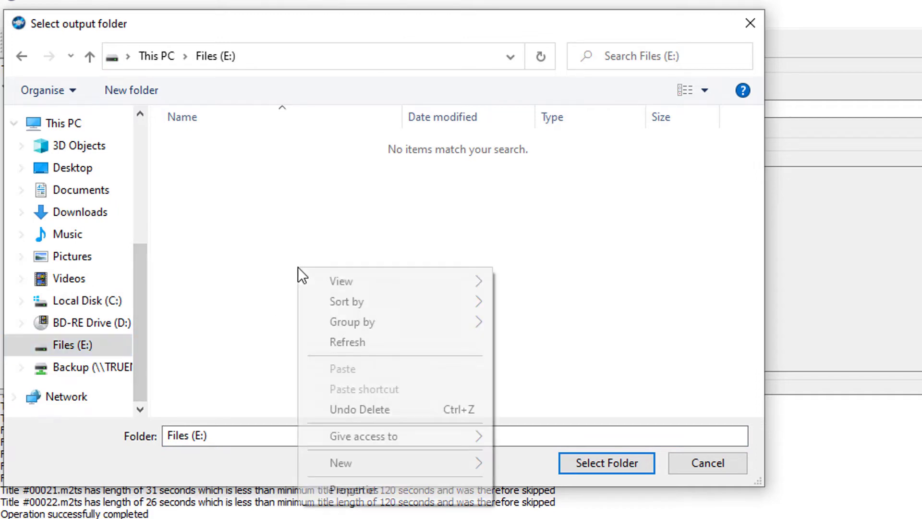
mouse_move(373, 460)
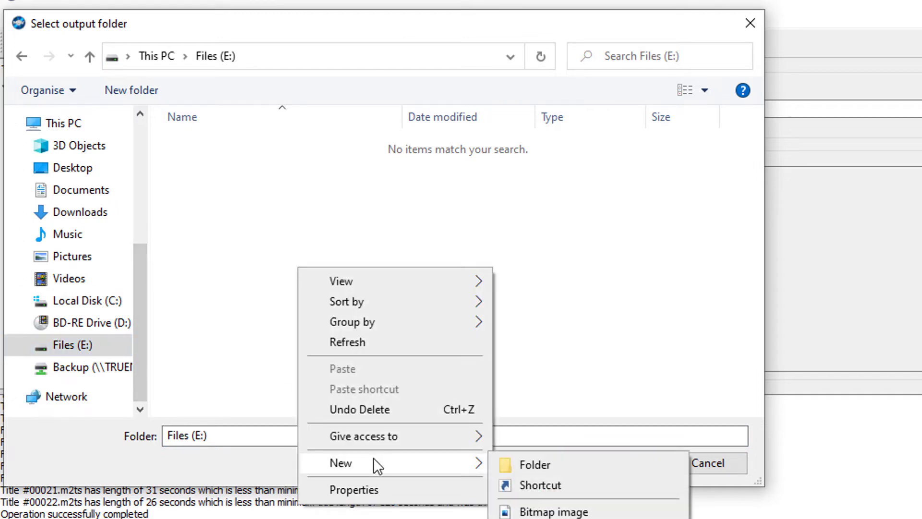
left_click(518, 464)
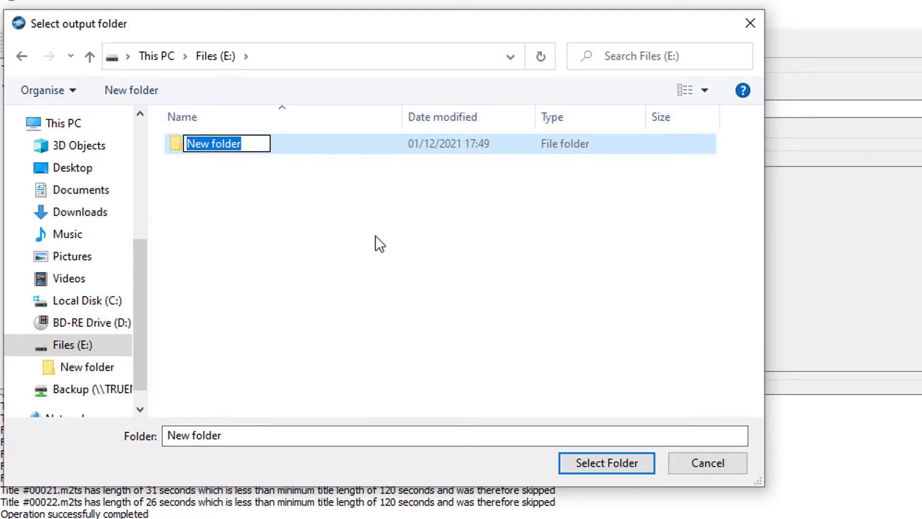
type("MKV")
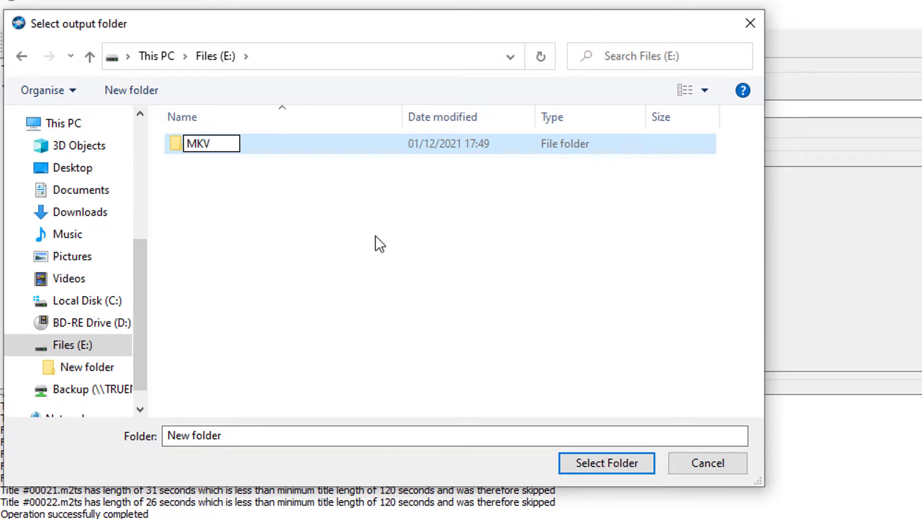
type("Movie")
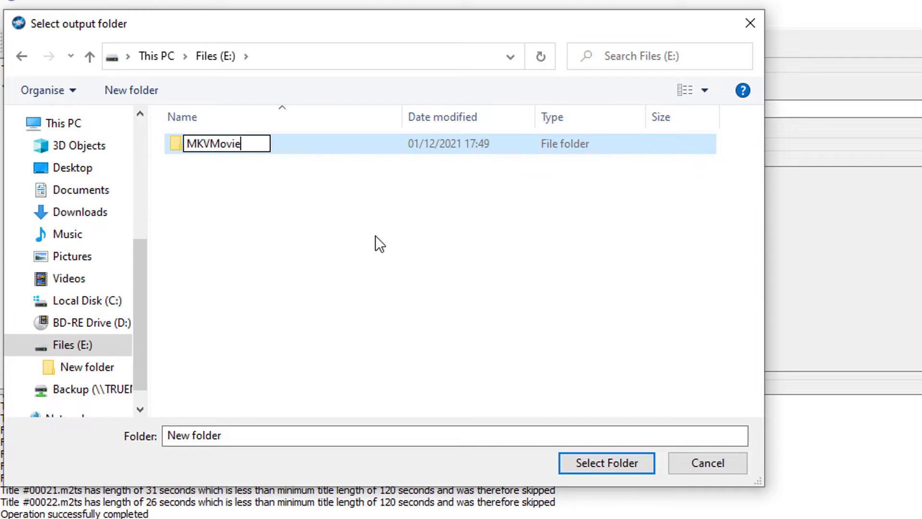
key("Return")
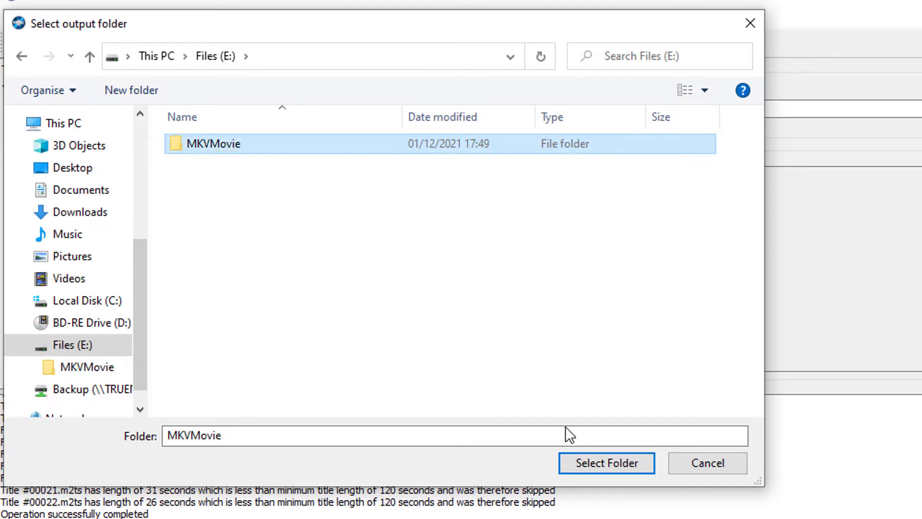
left_click(602, 461)
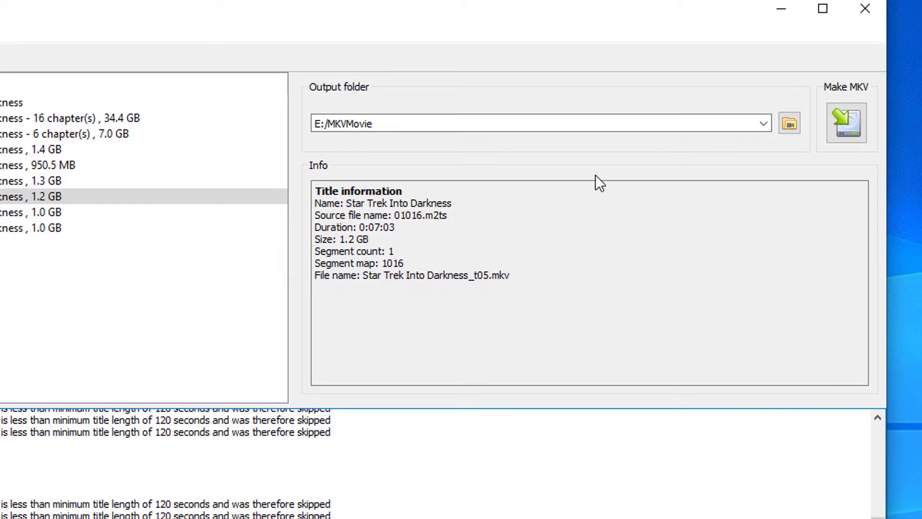
Rip the chosen title to an MKV file, dismiss the completion message and close MakeMKV.
left_click(847, 123)
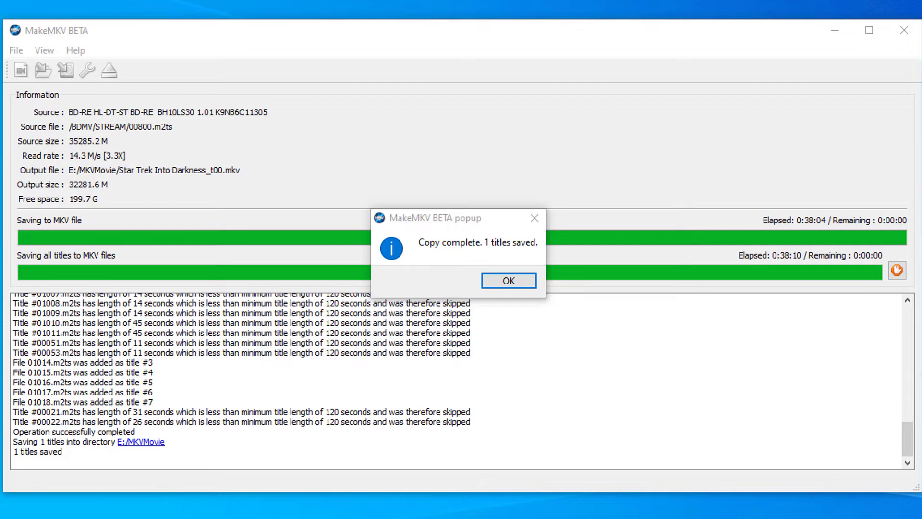
left_click(504, 281)
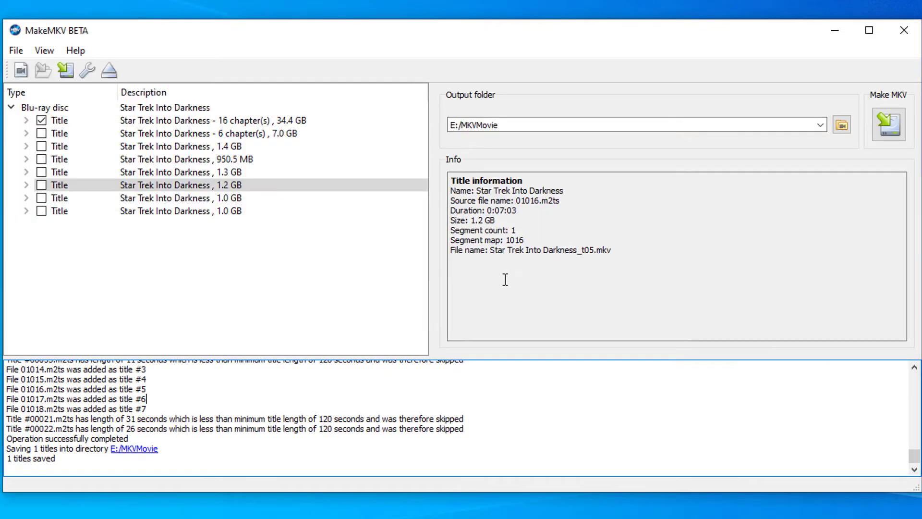
left_click(905, 32)
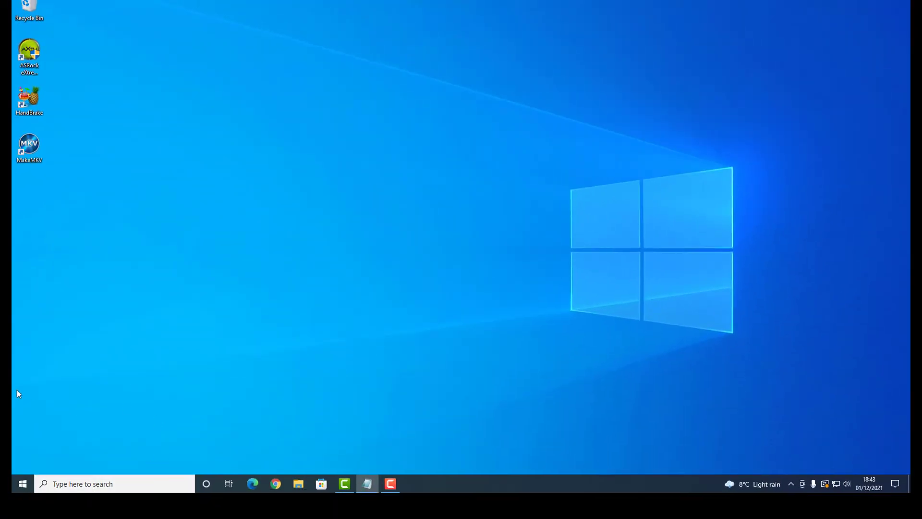
Switch to File Explorer and open the MKVMovie folder on the Files (E:) drive.
left_click(298, 484)
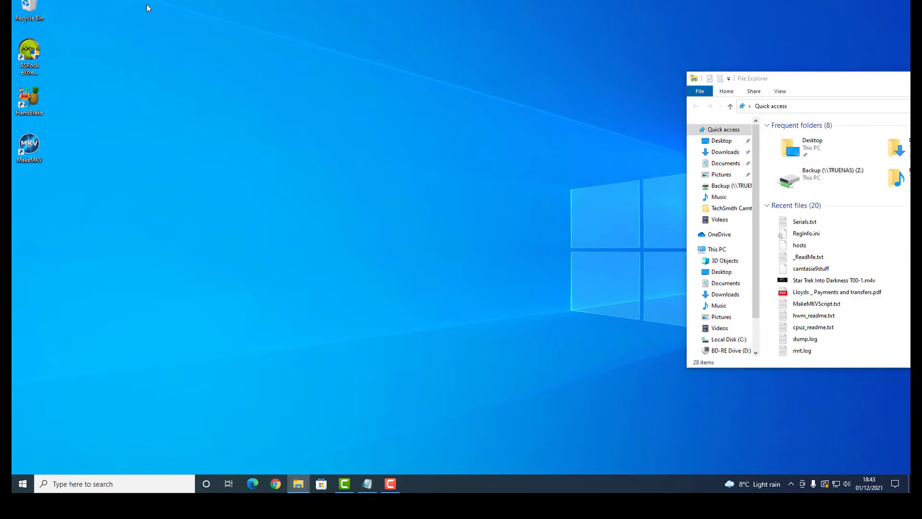
left_click(29, 8)
left_click_drag(823, 85, 325, 63)
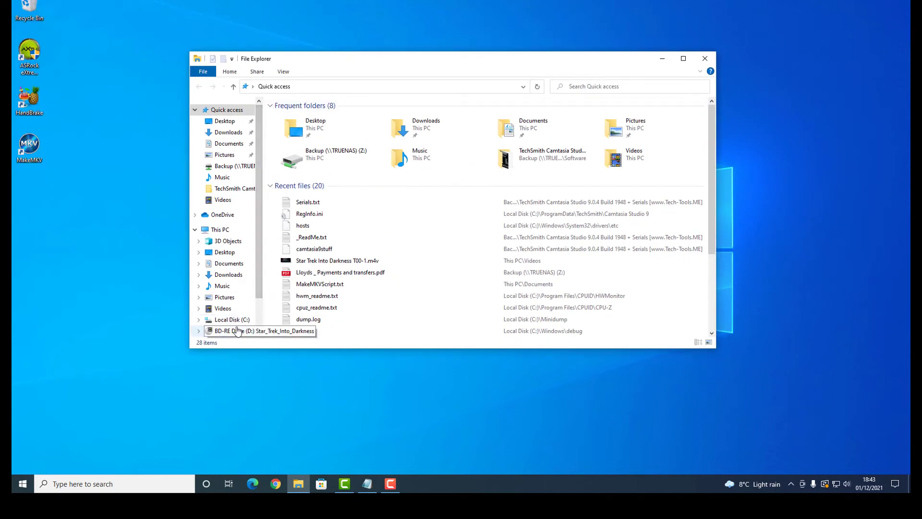
scroll(231, 320, "down", 2)
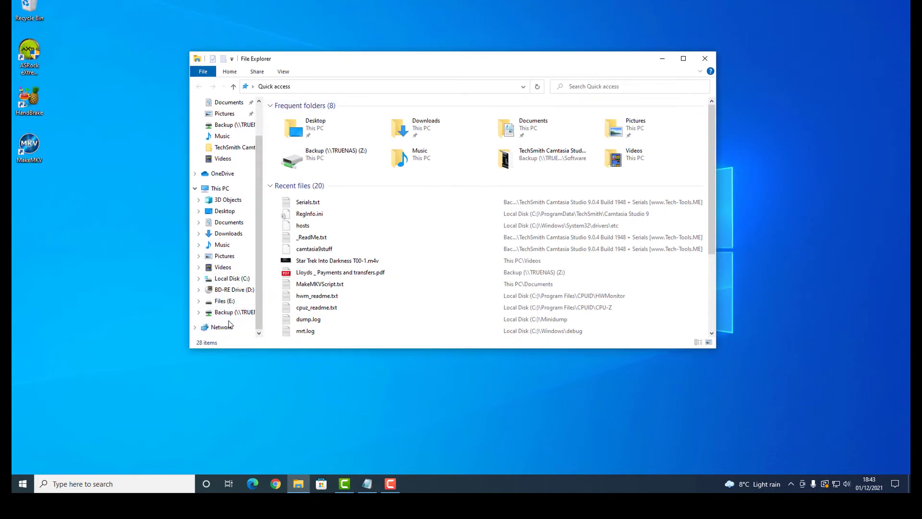
left_click(228, 302)
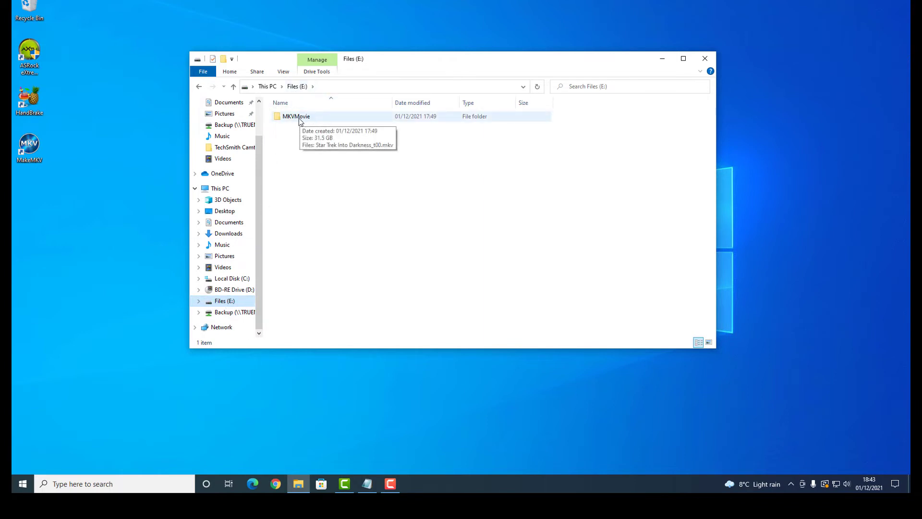
double_click(303, 120)
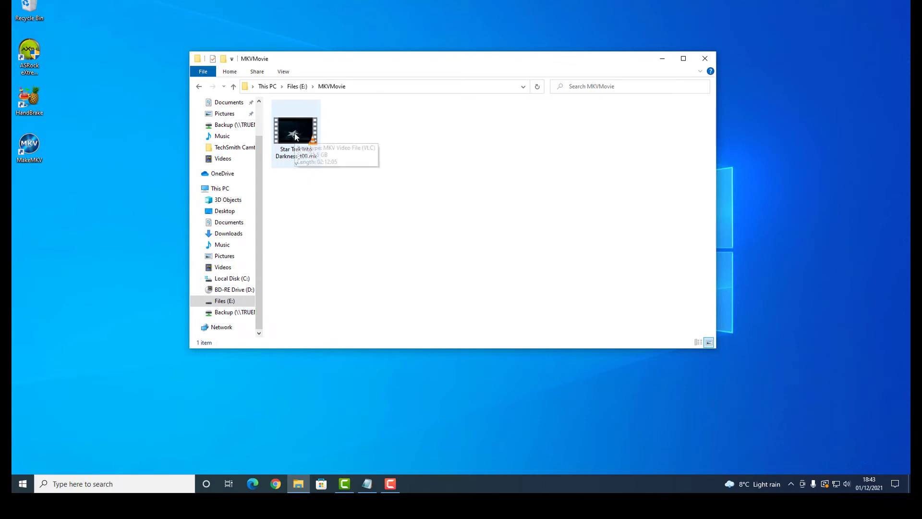
Check the file size of Star Trek Into Darkness_t00.mkv in its properties, and close them.
left_click(300, 154)
right_click(295, 134)
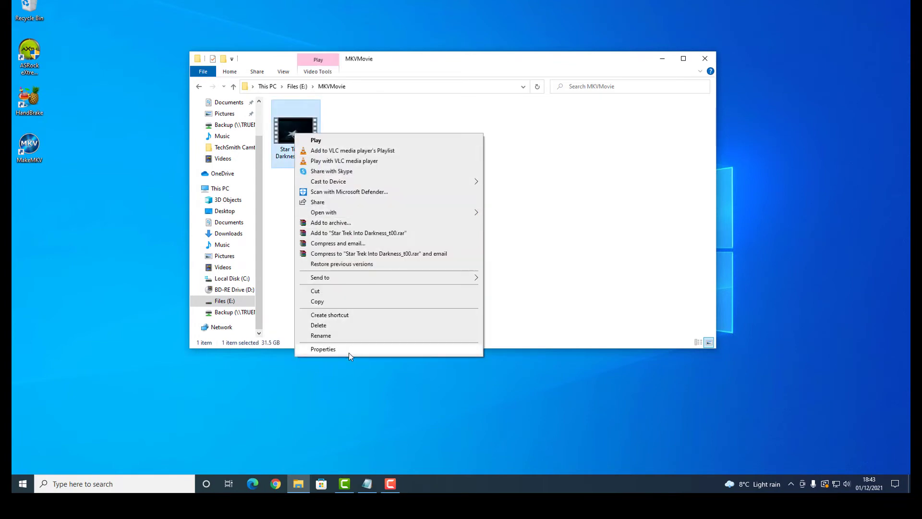
left_click(331, 349)
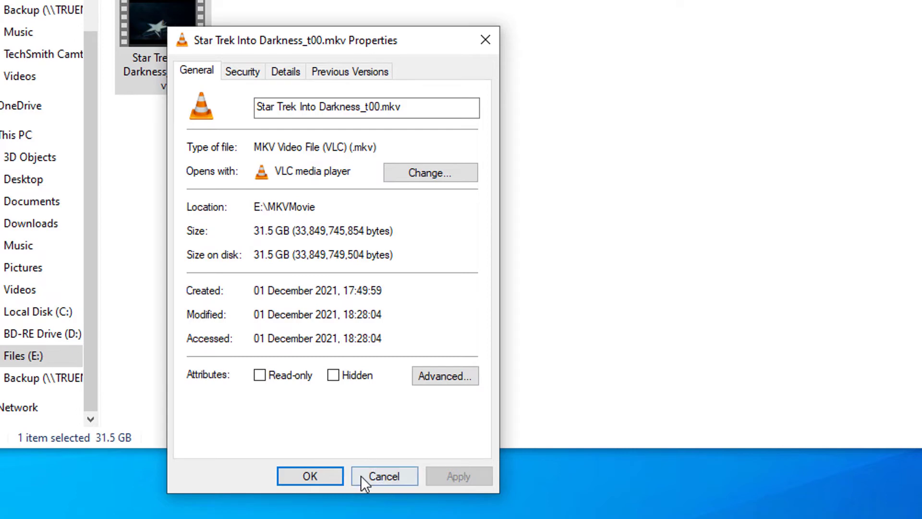
left_click(317, 473)
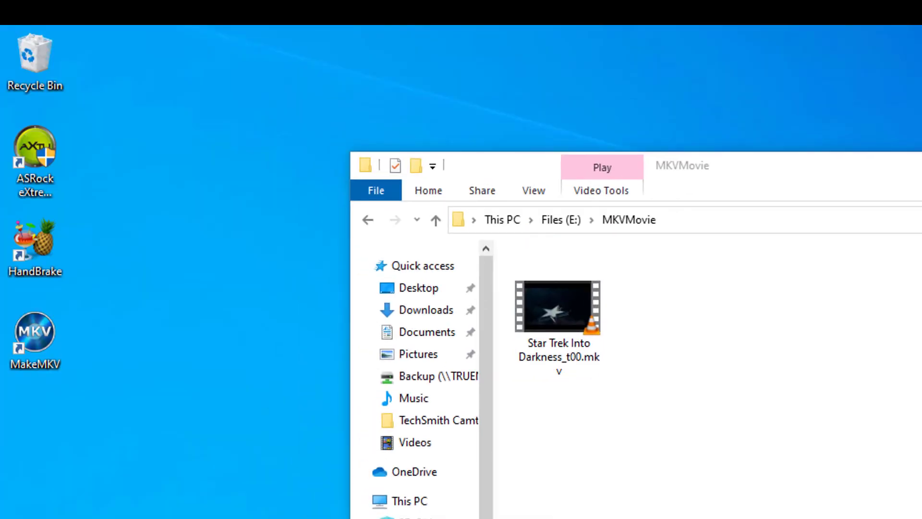
Launch HandBrake and open Star Trek Into Darkness_t00.mkv from the E: drive's MKVMovie folder as the single-file source.
key("super+d")
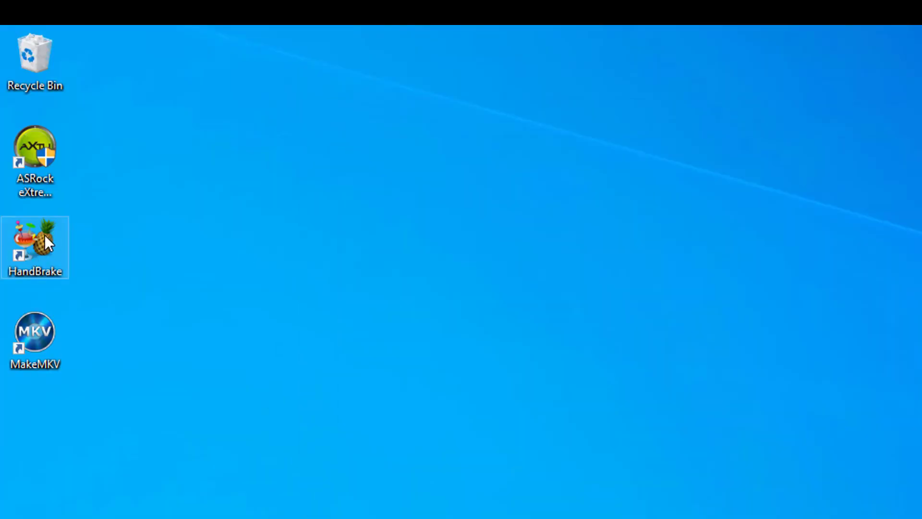
double_click(37, 244)
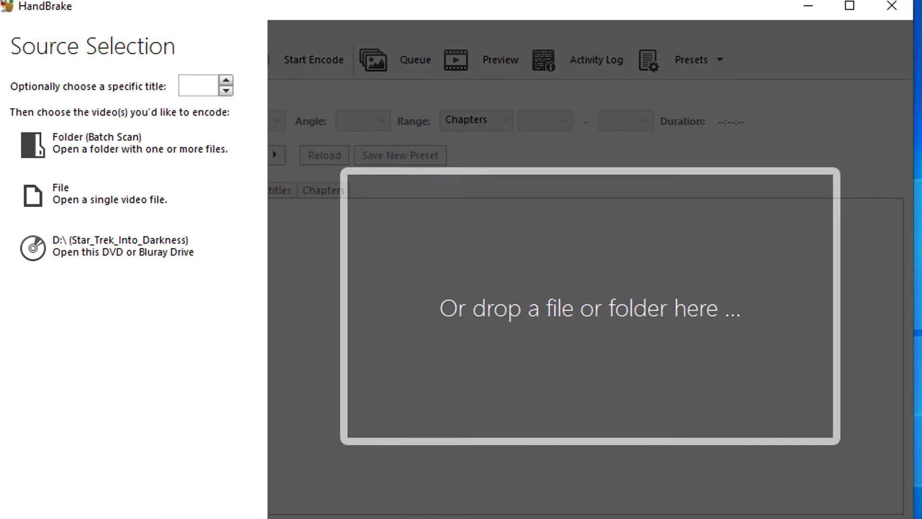
left_click(105, 200)
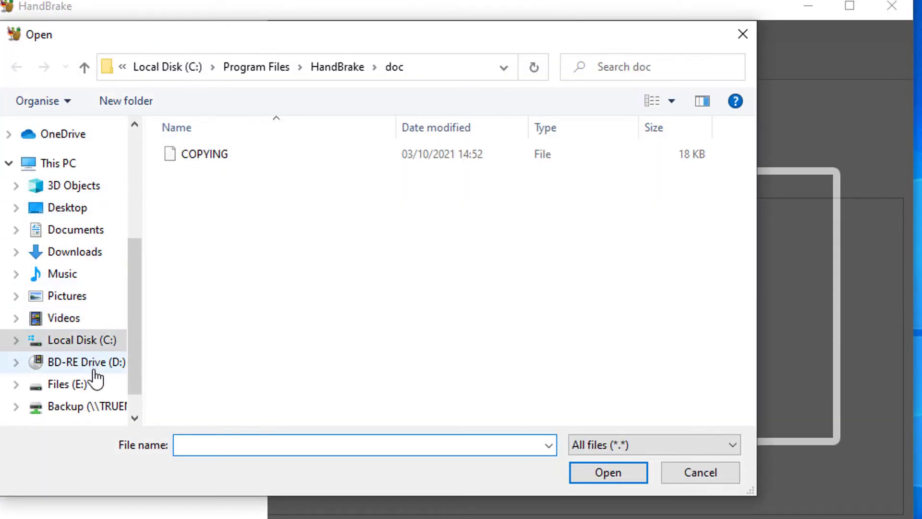
left_click(74, 386)
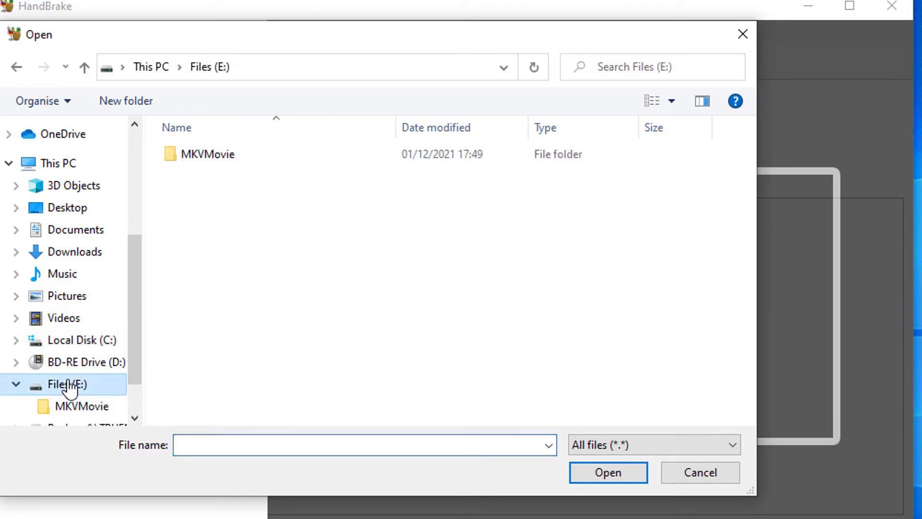
left_click(214, 152)
double_click(214, 153)
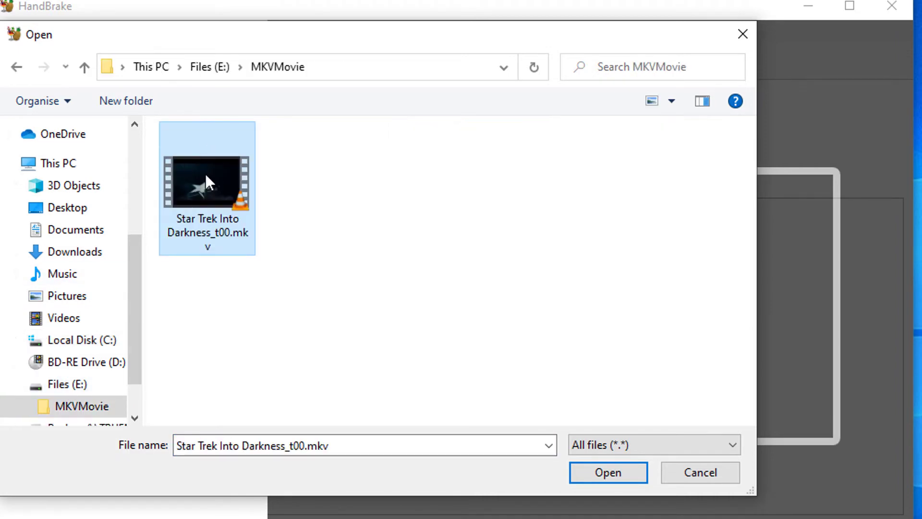
left_click(608, 471)
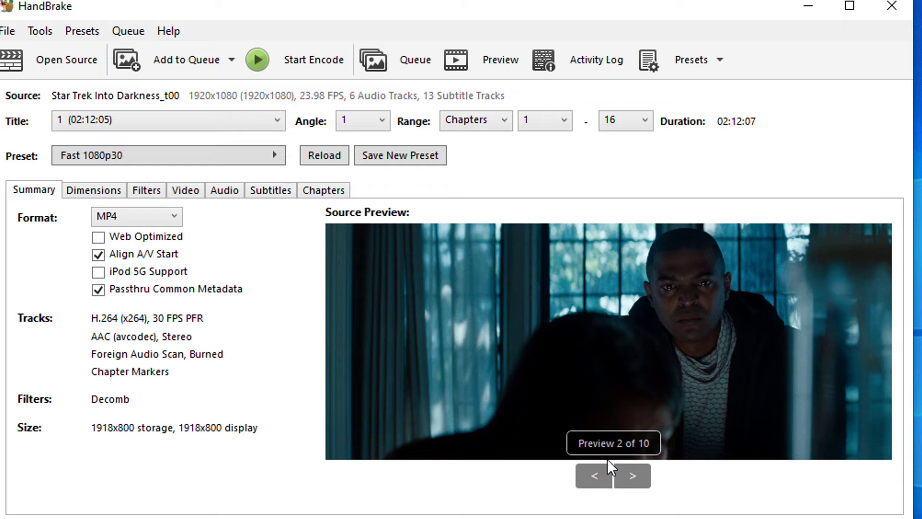
Look through the General presets available for the conversion, keeping Fast 1080p30 selected.
left_click(270, 153)
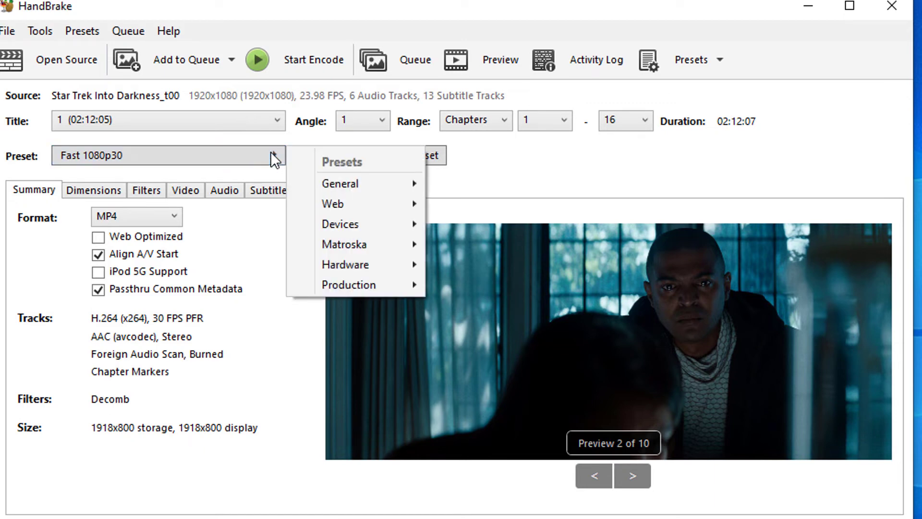
mouse_move(363, 186)
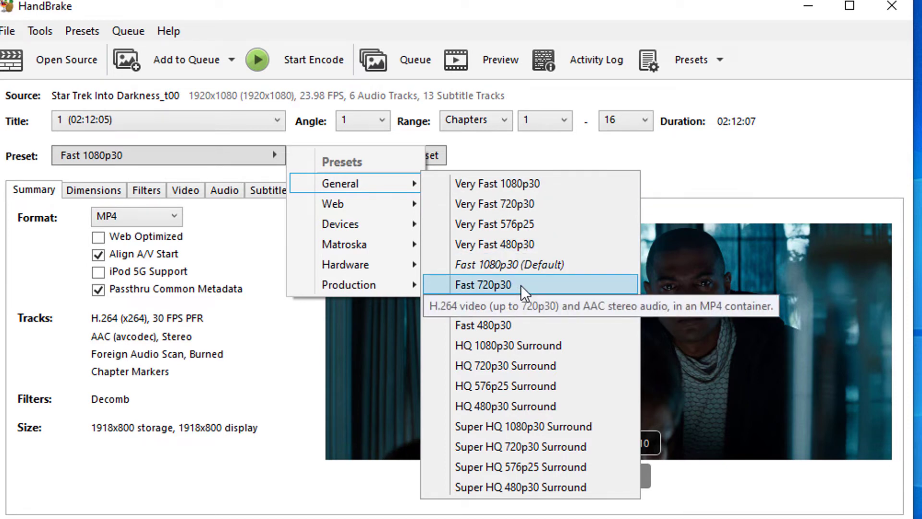
left_click(491, 150)
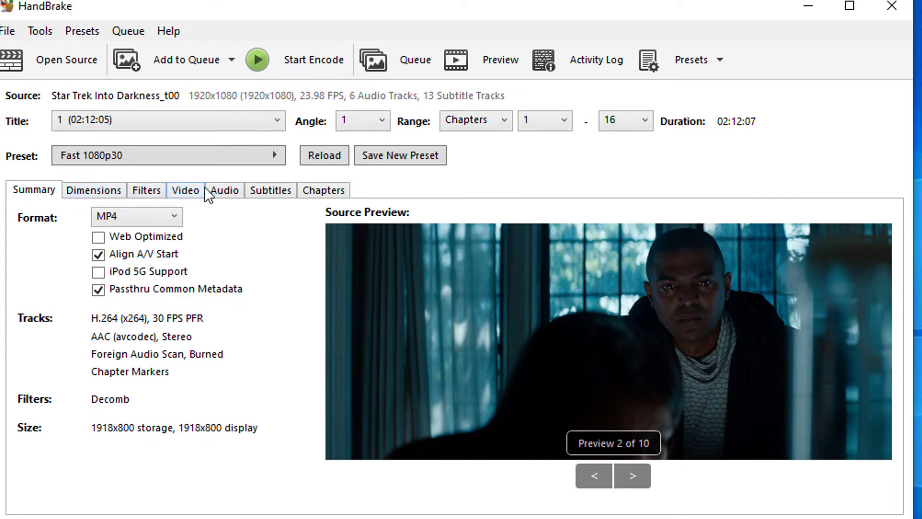
Raise the video's constant quality slightly above 22 RF and start the encode.
left_click(229, 192)
left_click(186, 193)
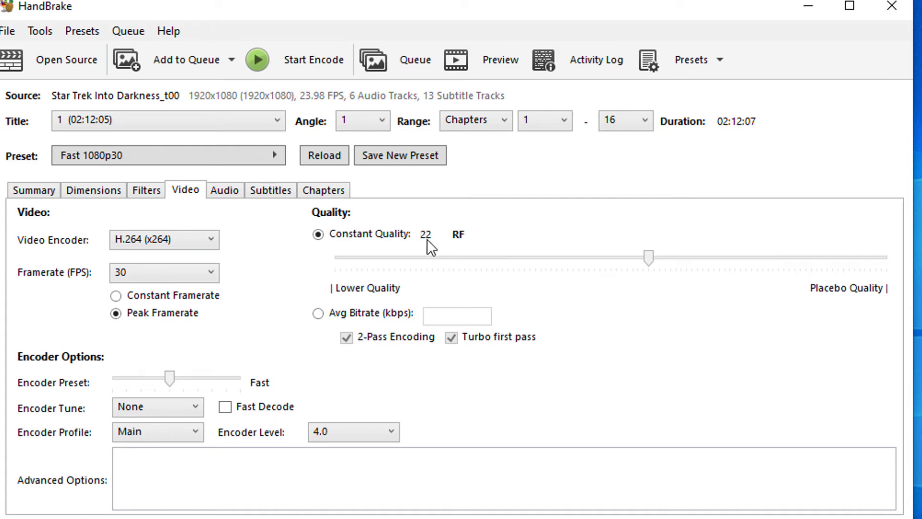
mouse_move(650, 258)
left_mouse_down()
mouse_move(696, 257)
mouse_move(643, 259)
mouse_move(657, 263)
left_mouse_up()
left_click(48, 192)
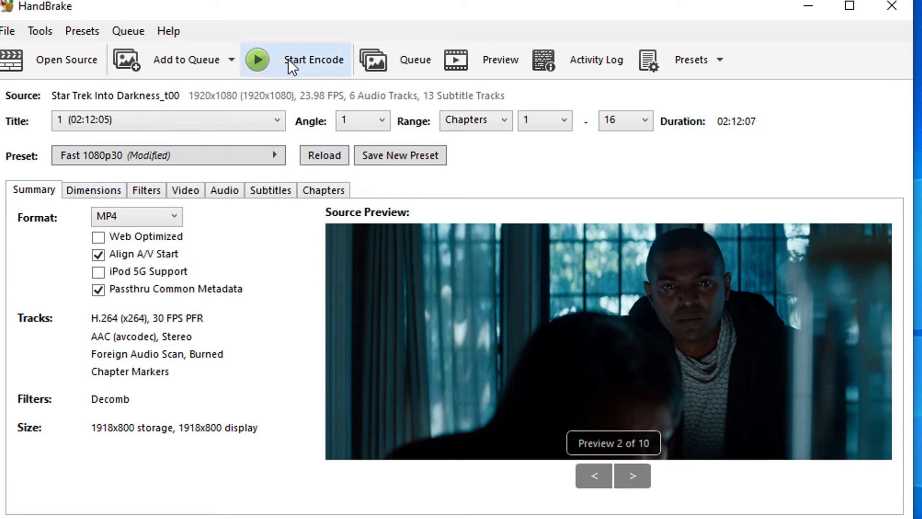
left_click(273, 61)
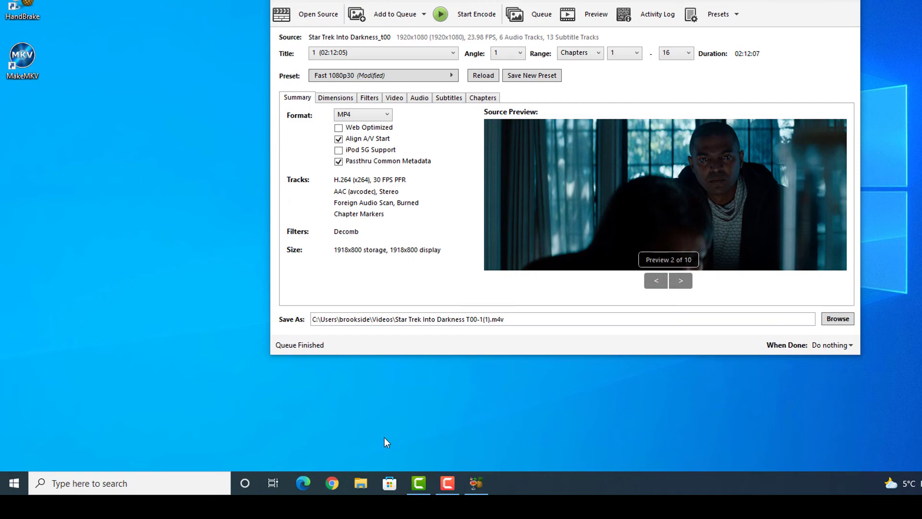
Switch to File Explorer, open the Videos folder and check the size and length of Star Trek Into Darkness T00-1(1).m4v.
left_click(365, 483)
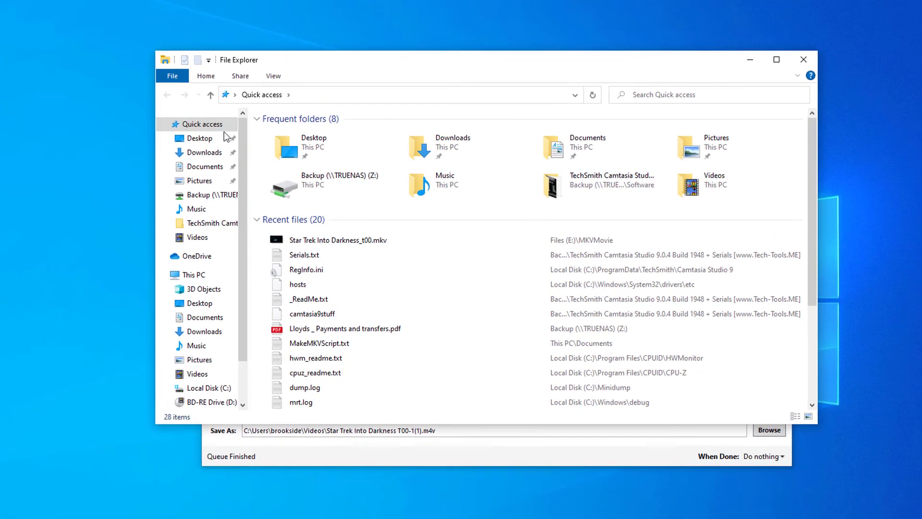
left_click(192, 246)
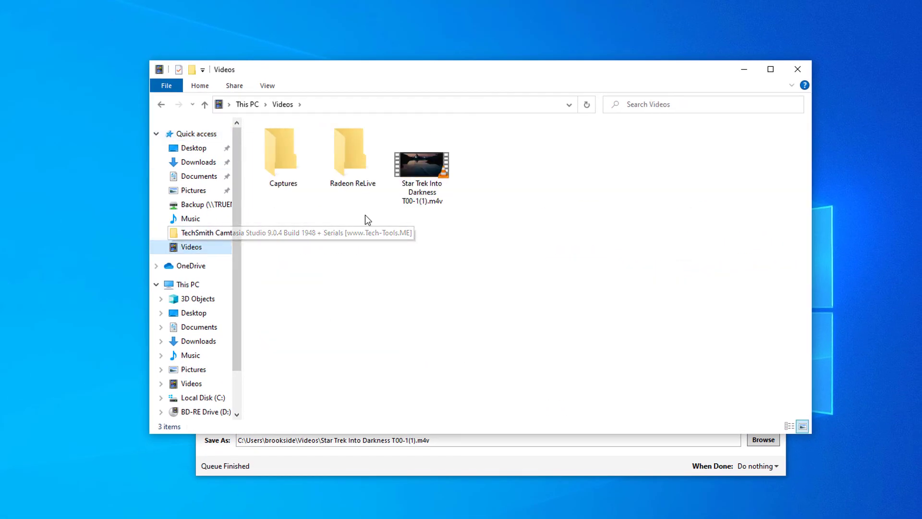
mouse_move(425, 169)
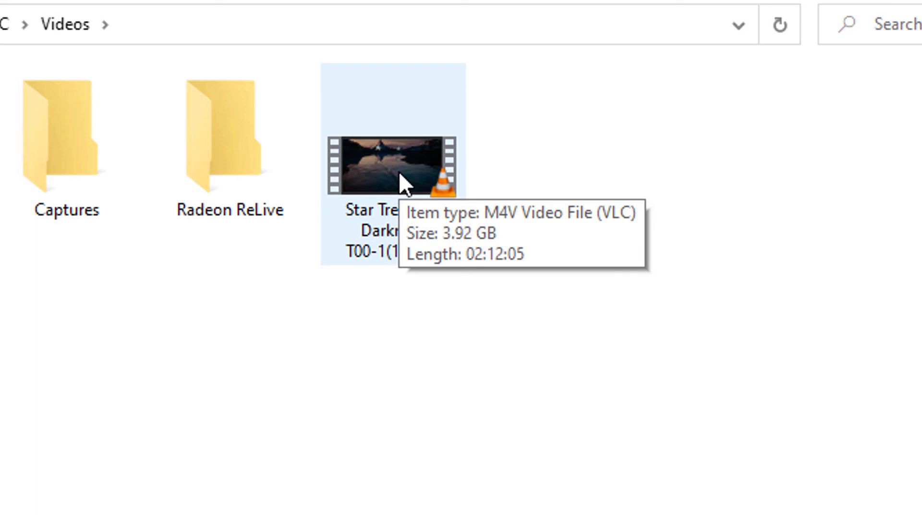
Play the converted .m4v film in VLC media player to check it, stop playback and close the player.
left_click(396, 160)
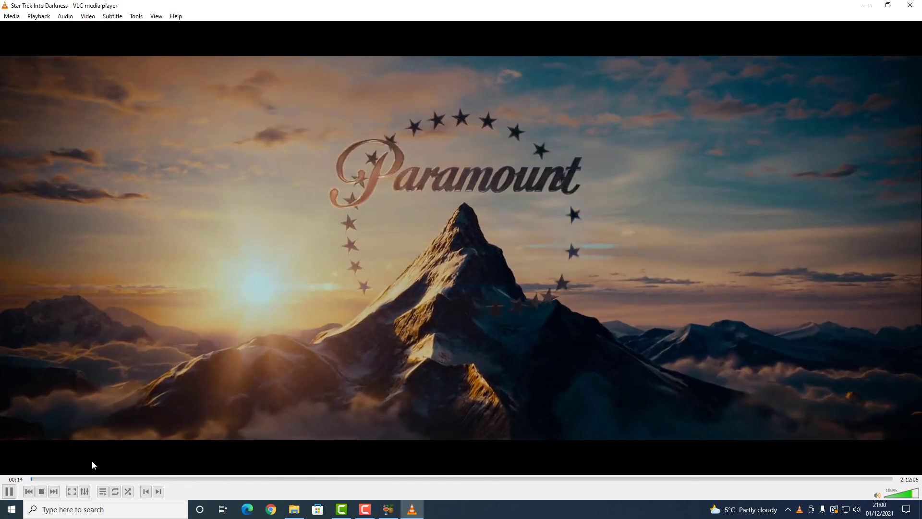
left_click(41, 491)
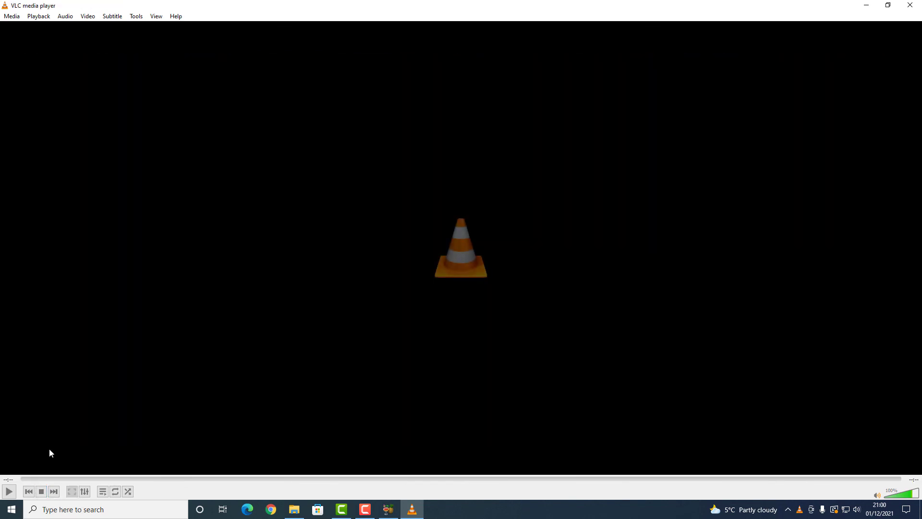
left_click(911, 6)
Examine the general and detailed video and audio properties of Star Trek Into Darkness T00-1(1).m4v.
right_click(409, 147)
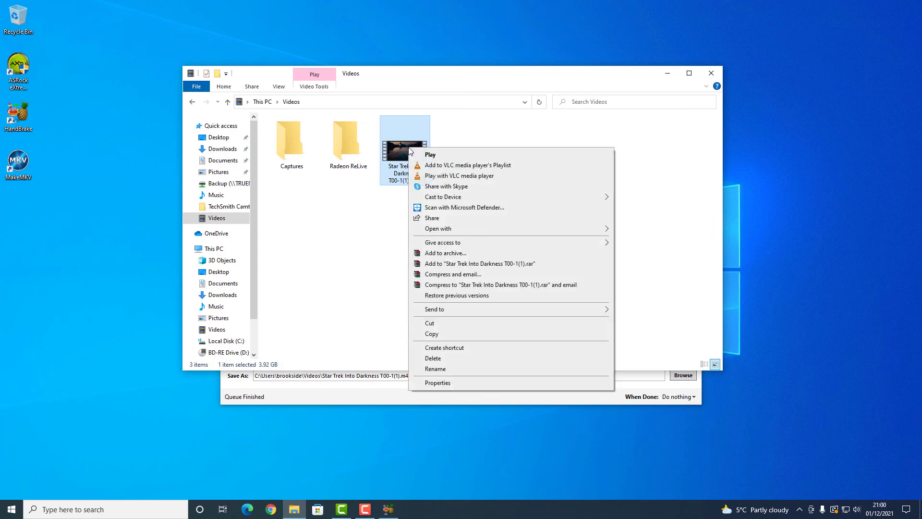
left_click(436, 383)
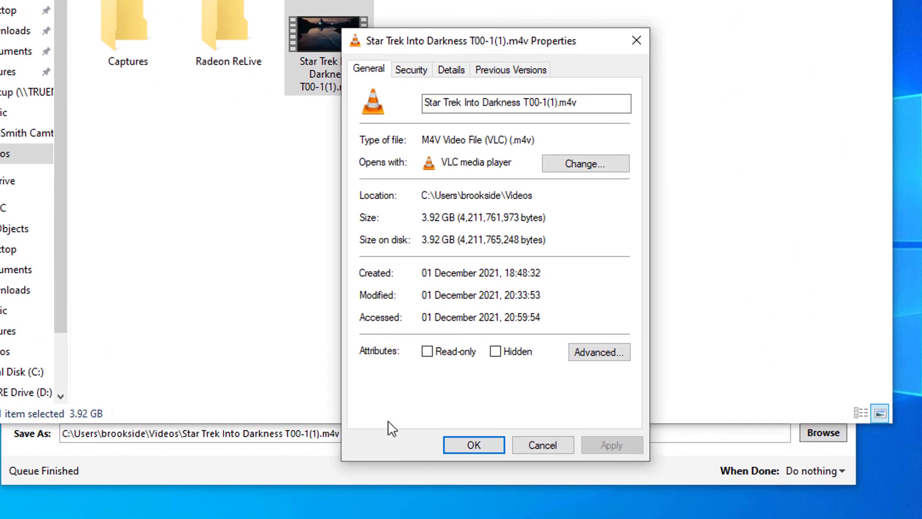
left_click(456, 71)
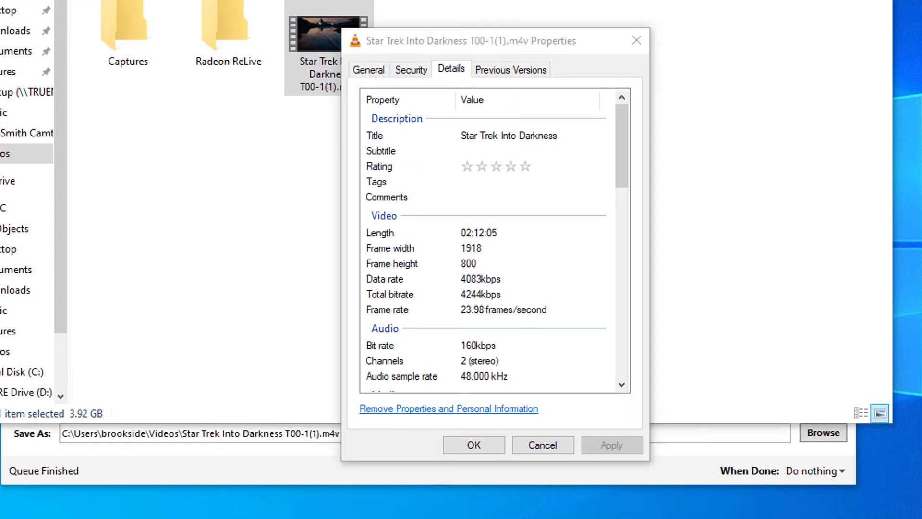